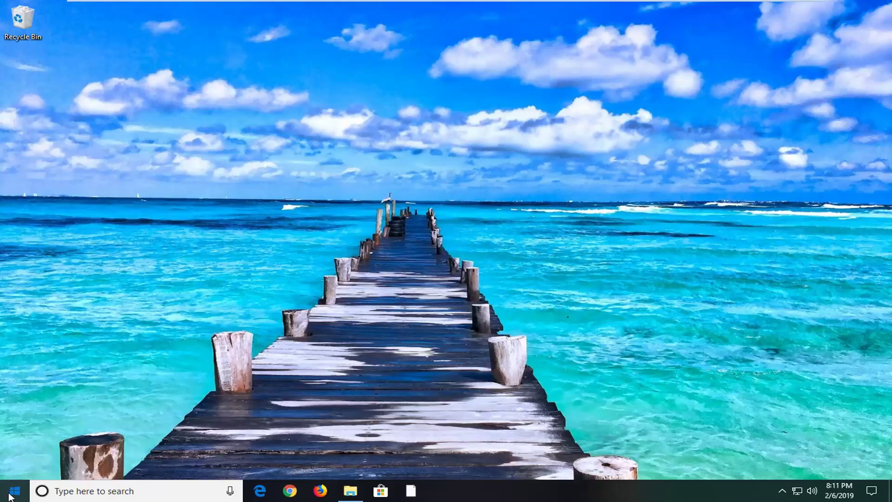
Search 'troubleshoot', run the Windows Update troubleshooter, and close it and Settings when nothing is found.
{"action": "left_click", "coordinate": [11, 495]}
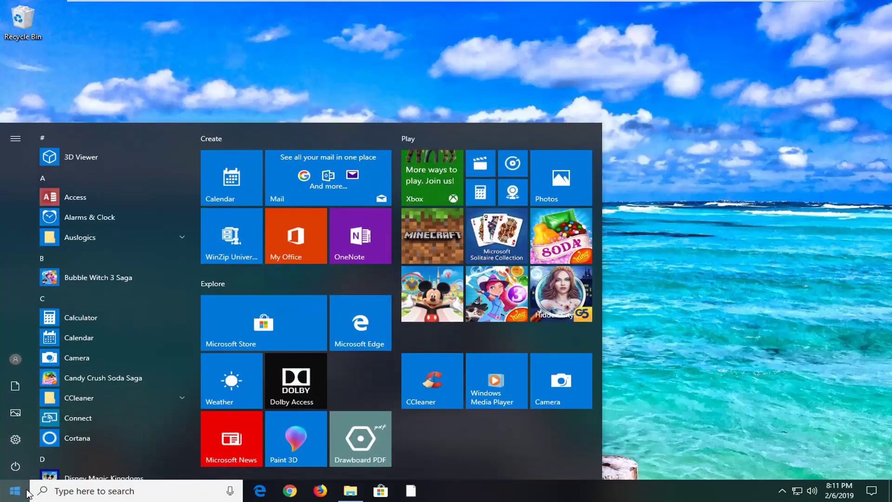
{"action": "type", "text": "troub"}
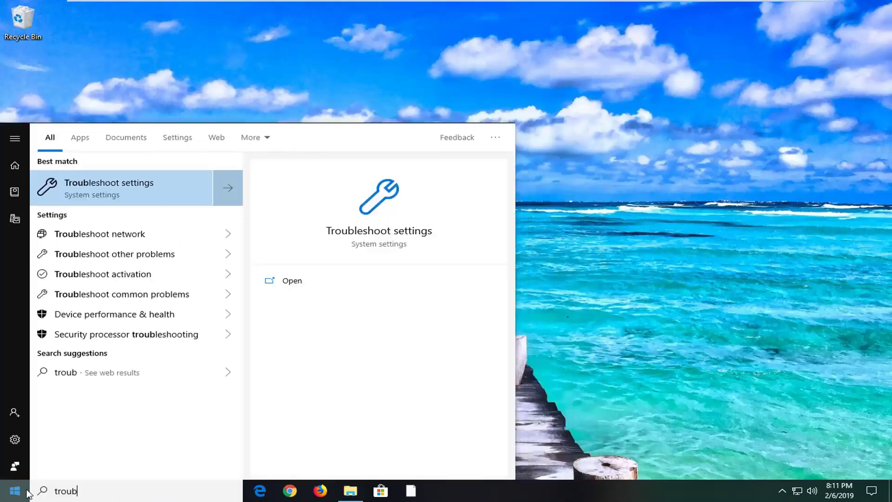
{"action": "type", "text": "leshoot"}
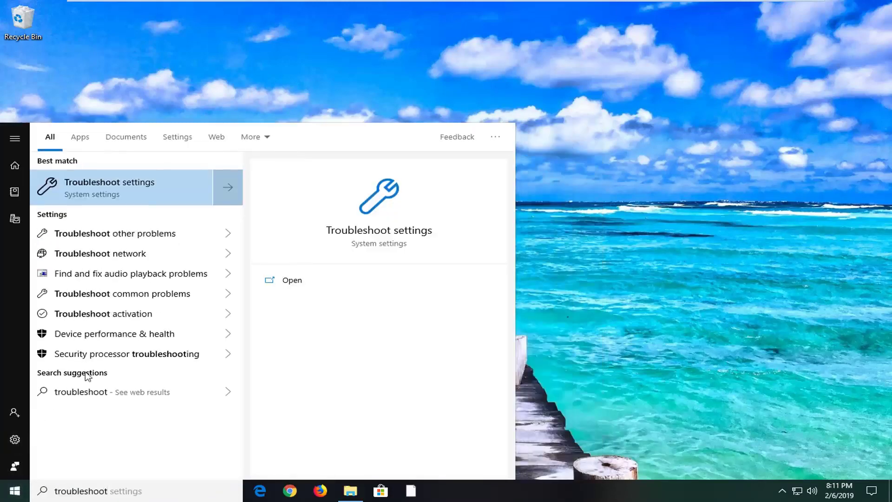
{"action": "left_click", "coordinate": [105, 187]}
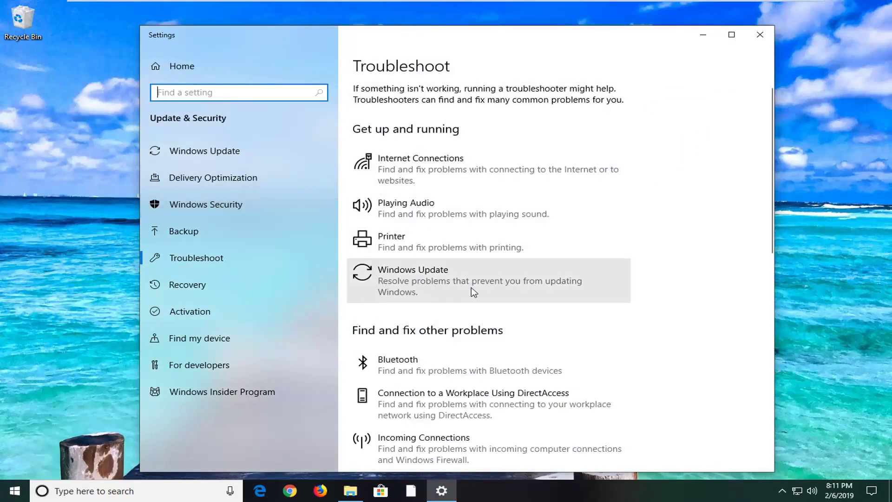
{"action": "left_click", "coordinate": [447, 286]}
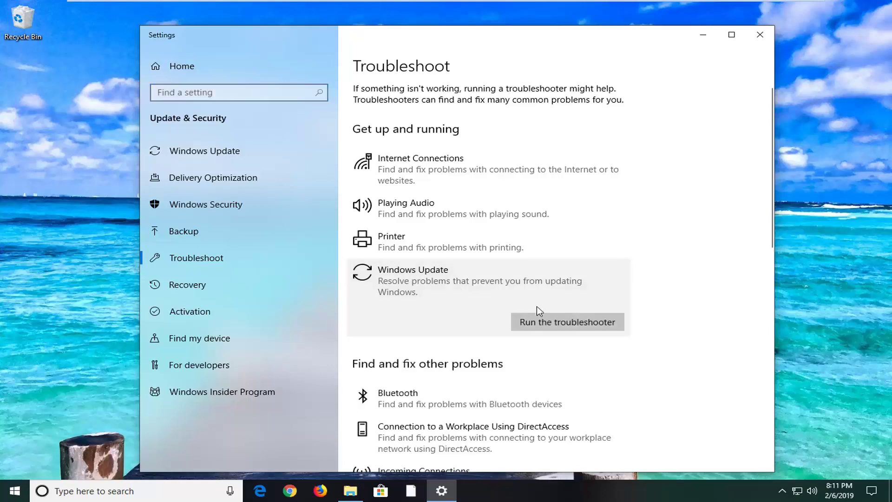
{"action": "left_click", "coordinate": [538, 319]}
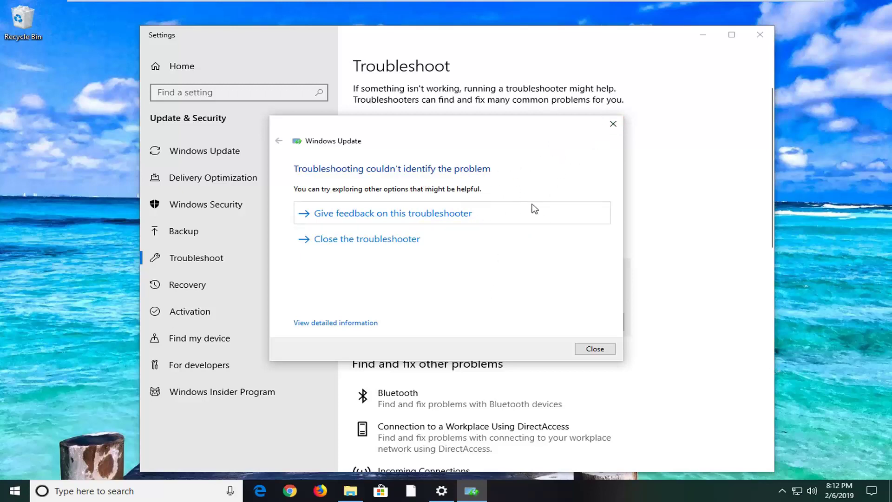
{"action": "left_click", "coordinate": [613, 124]}
{"action": "left_click", "coordinate": [761, 35]}
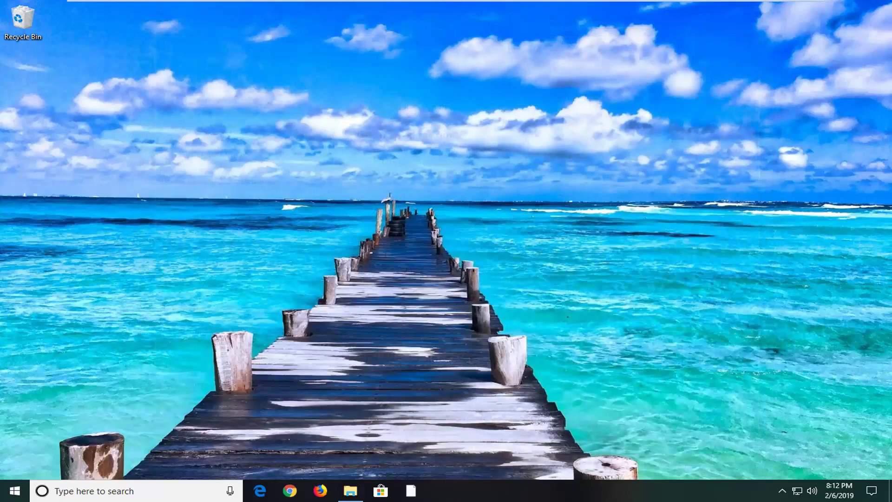
Open Network Connections by running ncpa.cpl from the Run dialog.
{"action": "left_click", "coordinate": [8, 493]}
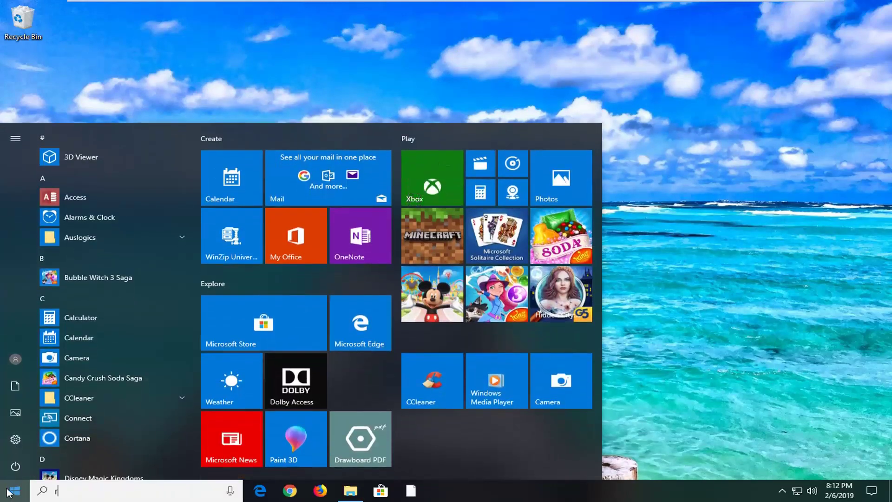
{"action": "type", "text": "run"}
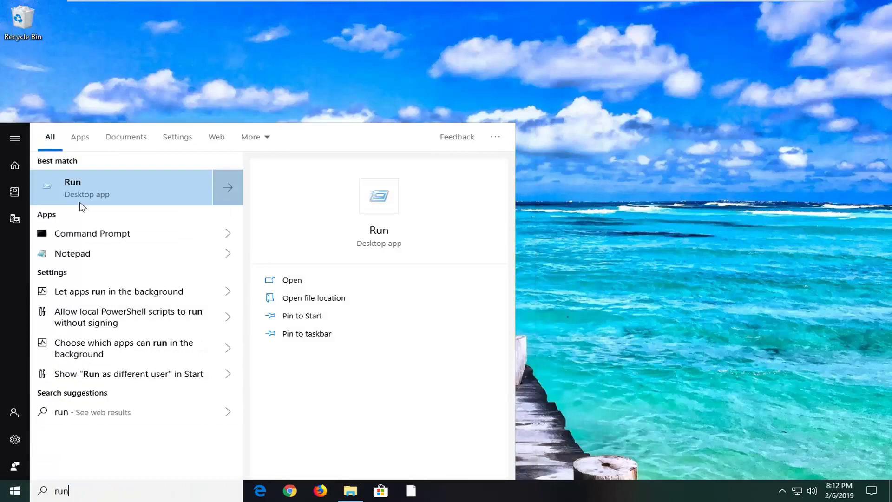
{"action": "left_click", "coordinate": [82, 186]}
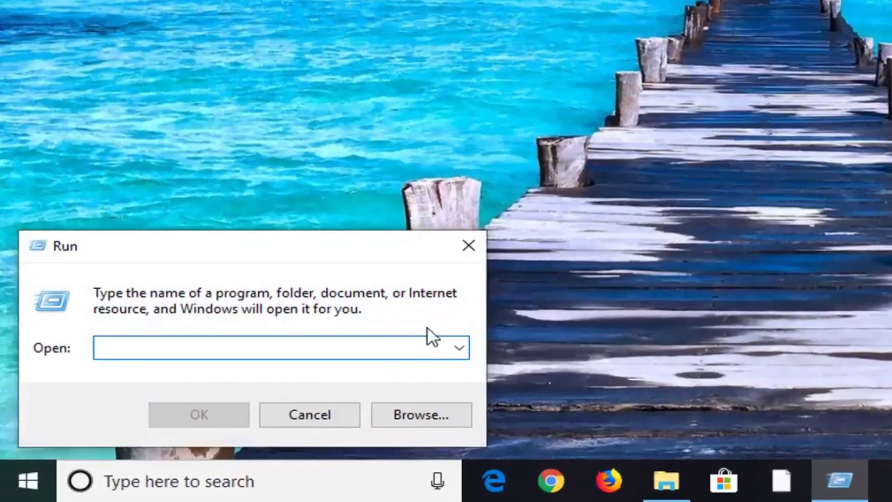
{"action": "type", "text": "ncpa.cpl"}
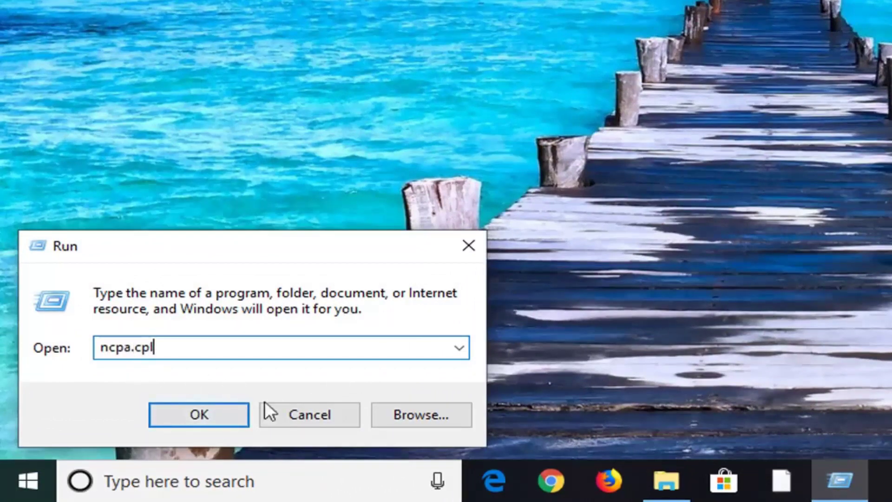
{"action": "left_click", "coordinate": [203, 411]}
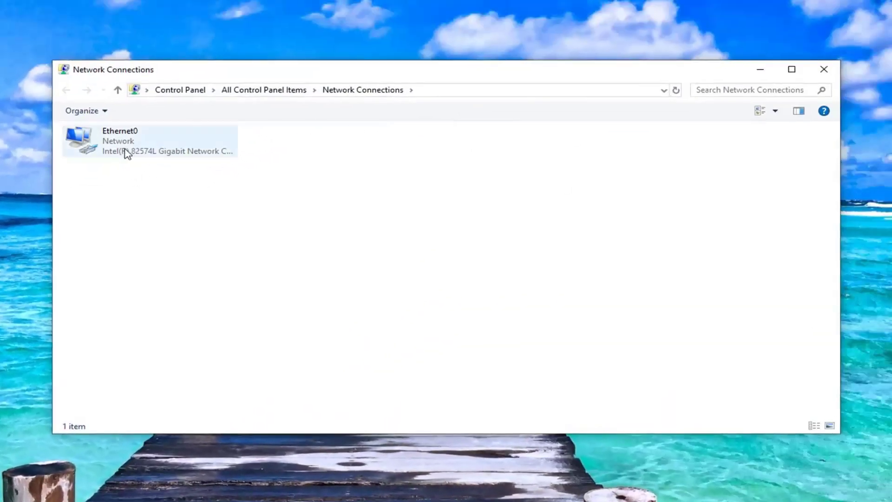
Open Ethernet0's Properties, then its Internet Protocol Version 4 (TCP/IPv4) properties.
{"action": "left_click", "coordinate": [146, 145]}
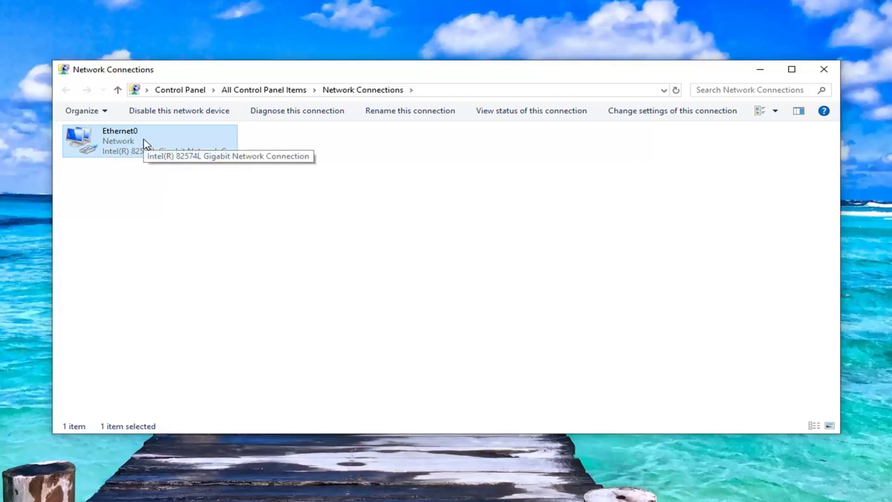
{"action": "right_click", "coordinate": [117, 141]}
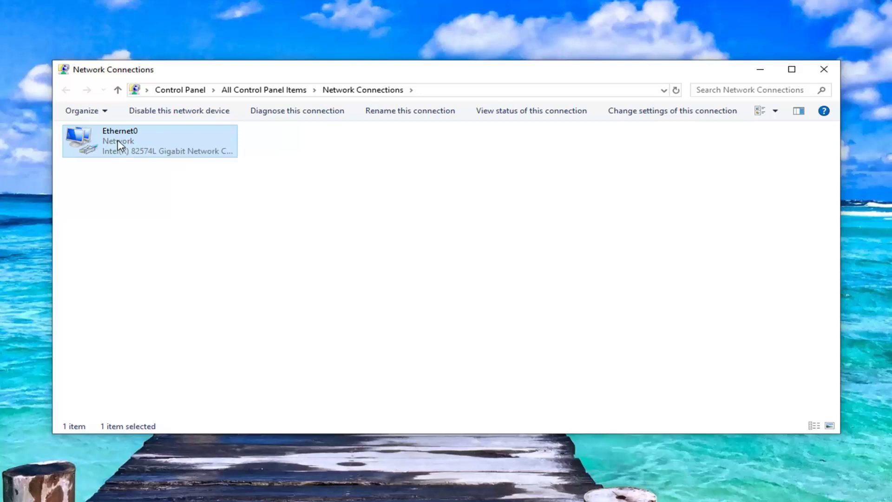
{"action": "left_click", "coordinate": [161, 261]}
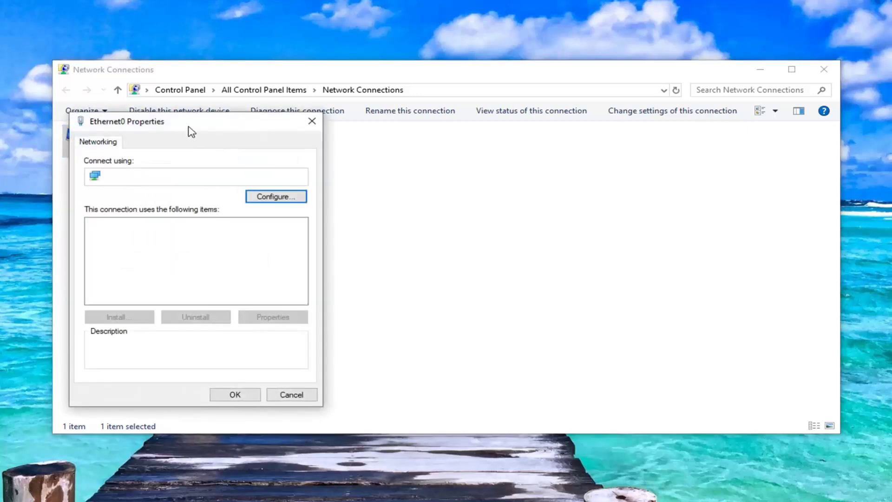
{"action": "left_click_drag", "start_coordinate": [190, 129], "coordinate": [432, 117]}
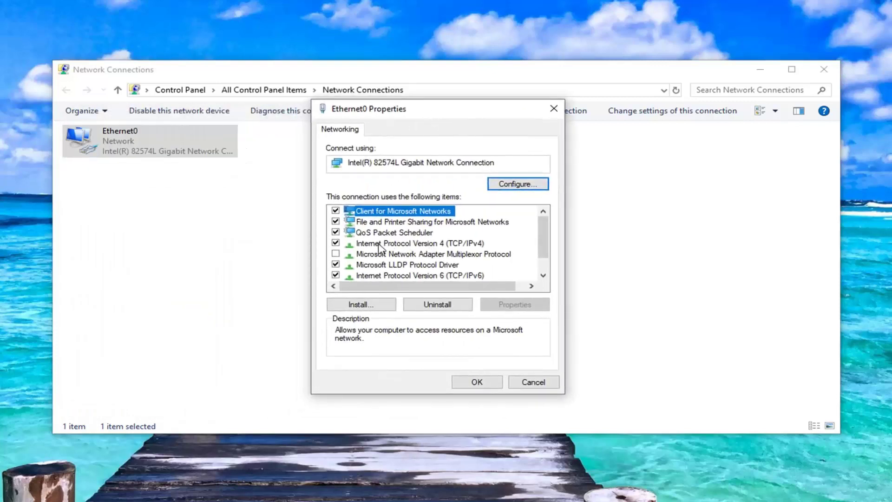
{"action": "left_click", "coordinate": [410, 245]}
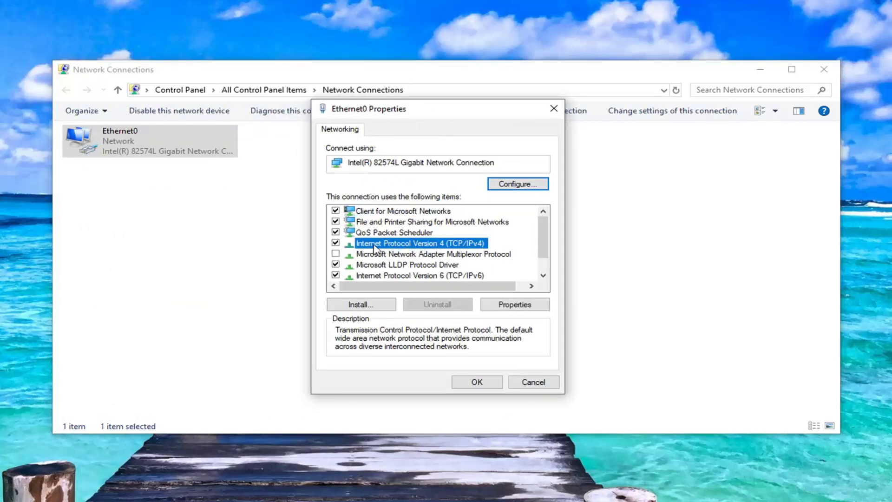
{"action": "left_click", "coordinate": [506, 308]}
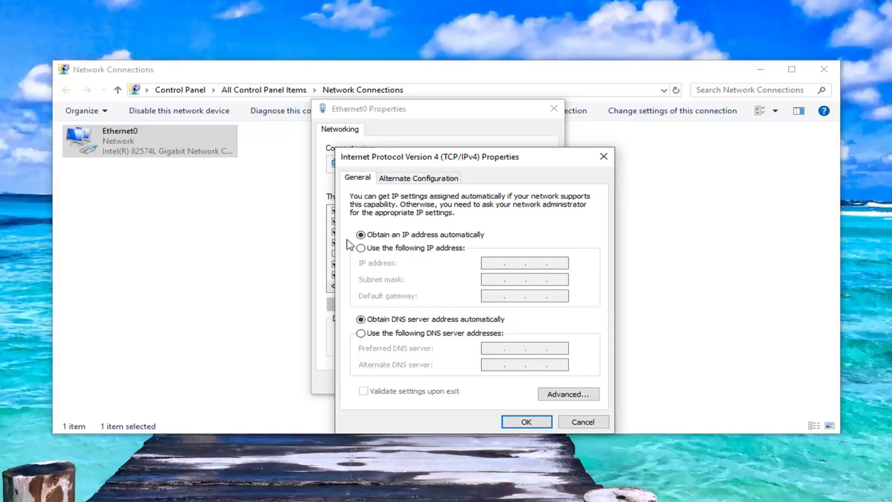
Switch Ethernet0 to manual DNS servers 8.8.8.8 and 8.8.4.4 and save with OK.
{"action": "left_click_drag", "start_coordinate": [479, 158], "coordinate": [452, 105]}
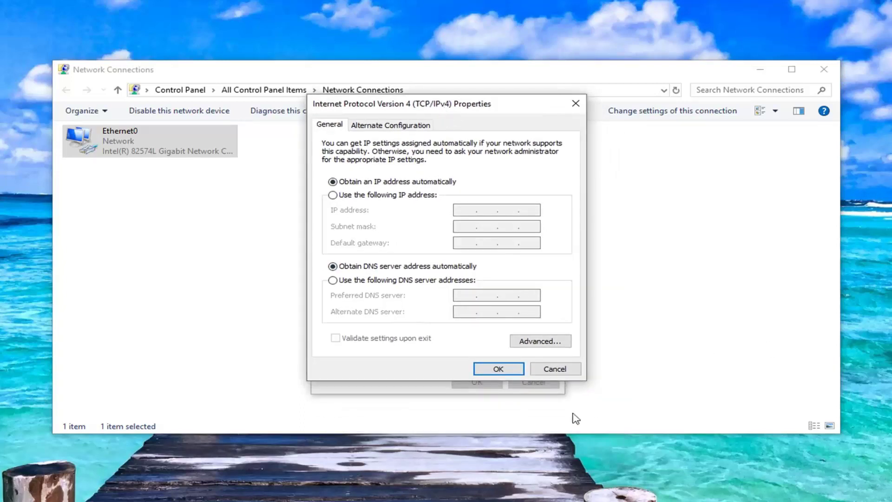
{"action": "left_click", "coordinate": [335, 281]}
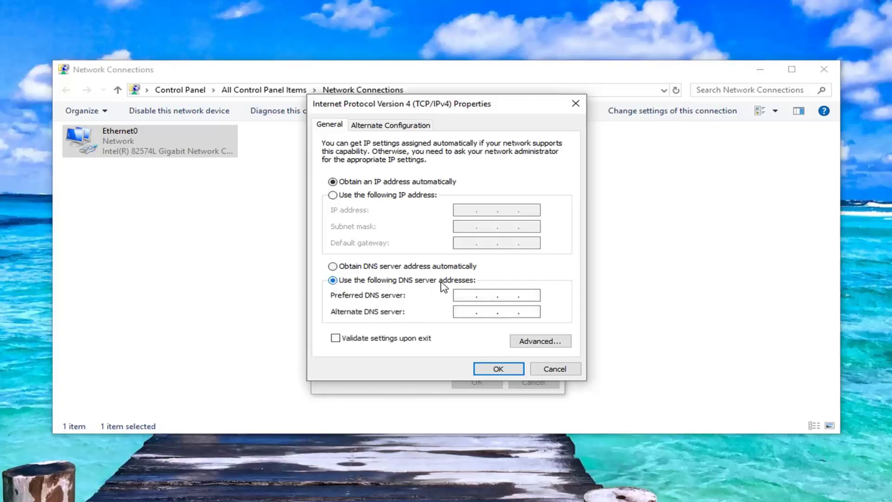
{"action": "left_click", "coordinate": [464, 295]}
{"action": "type", "text": "8.8.8.8"}
{"action": "left_click", "coordinate": [466, 311]}
{"action": "type", "text": "88"}
{"action": "left_click", "coordinate": [532, 298]}
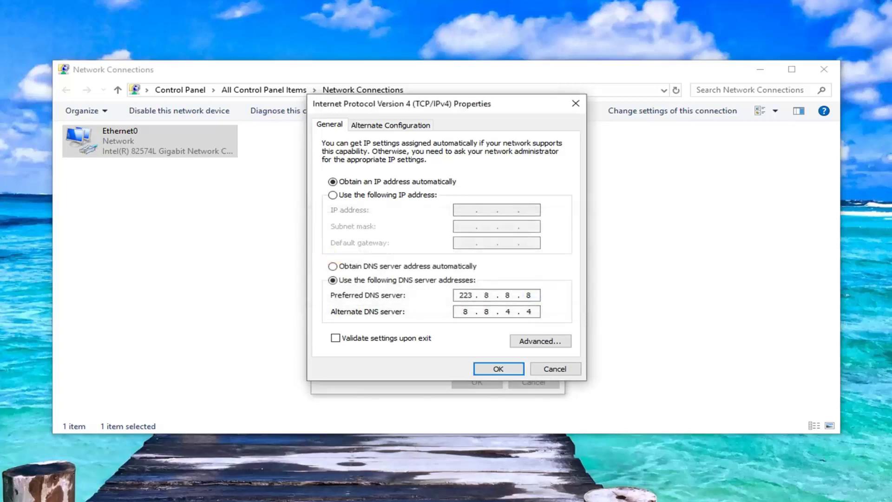
{"action": "double_click", "coordinate": [468, 295]}
{"action": "type", "text": "8"}
{"action": "left_click", "coordinate": [496, 369]}
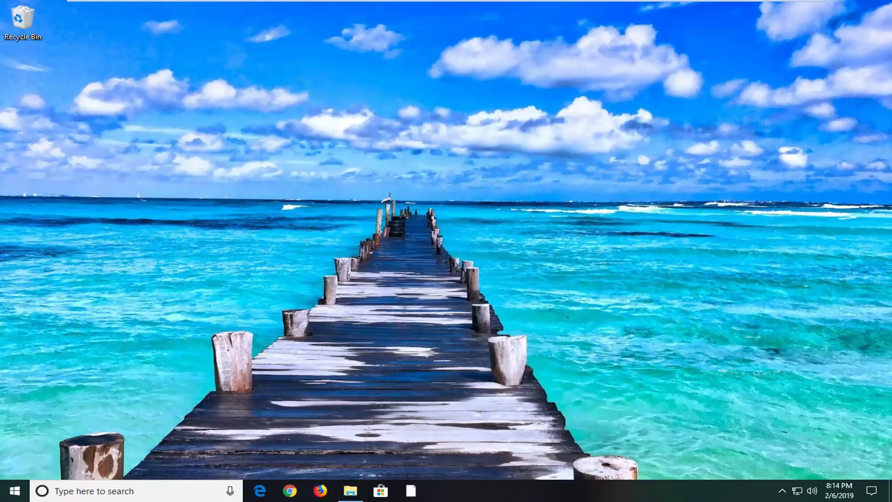
Find regedit in Start and run Registry Editor as administrator, approving the UAC prompt.
{"action": "left_click", "coordinate": [14, 491]}
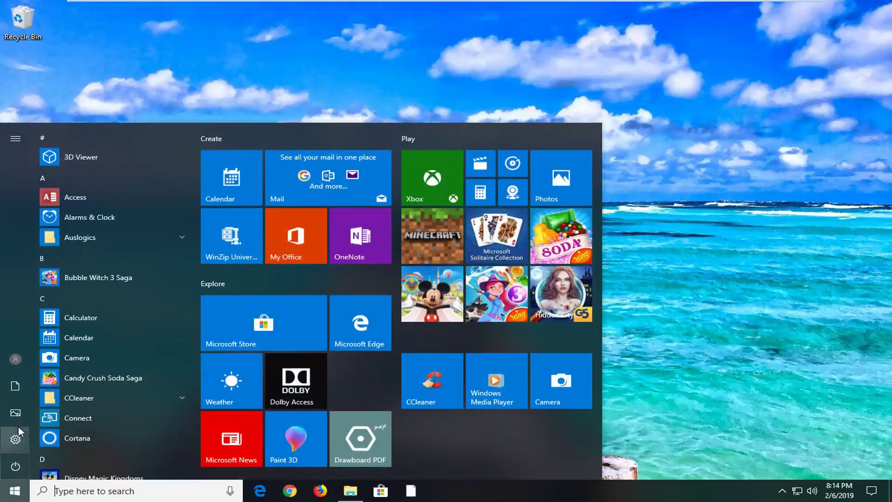
{"action": "type", "text": "regedit"}
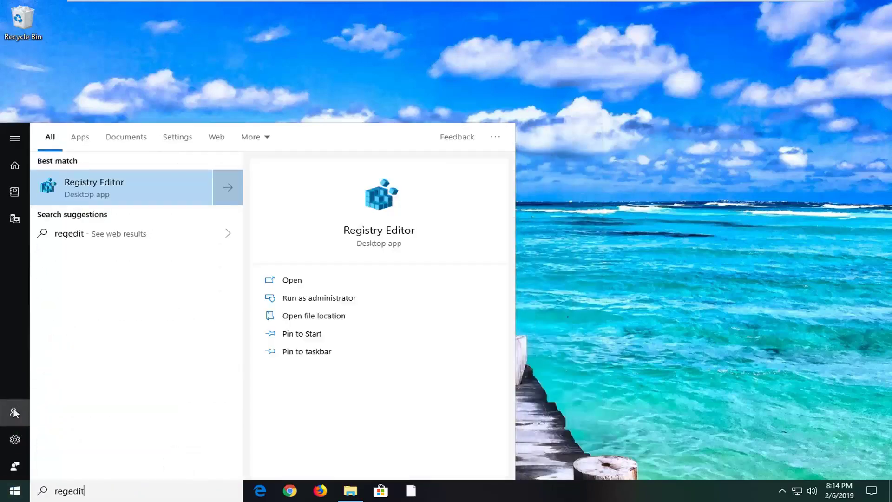
{"action": "right_click", "coordinate": [91, 185]}
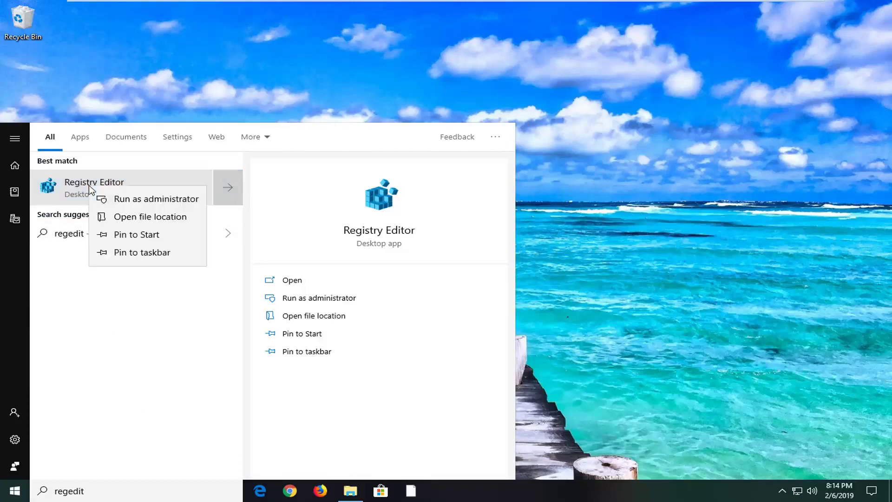
{"action": "left_click", "coordinate": [126, 199]}
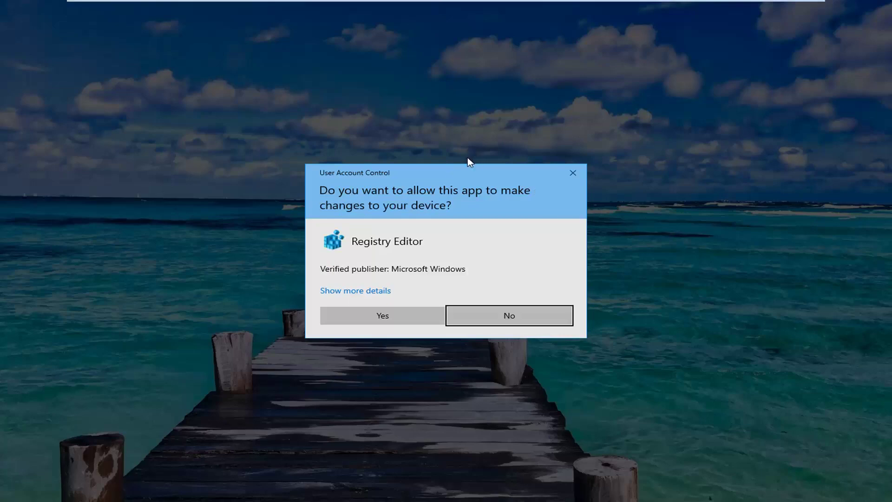
{"action": "left_click", "coordinate": [395, 312]}
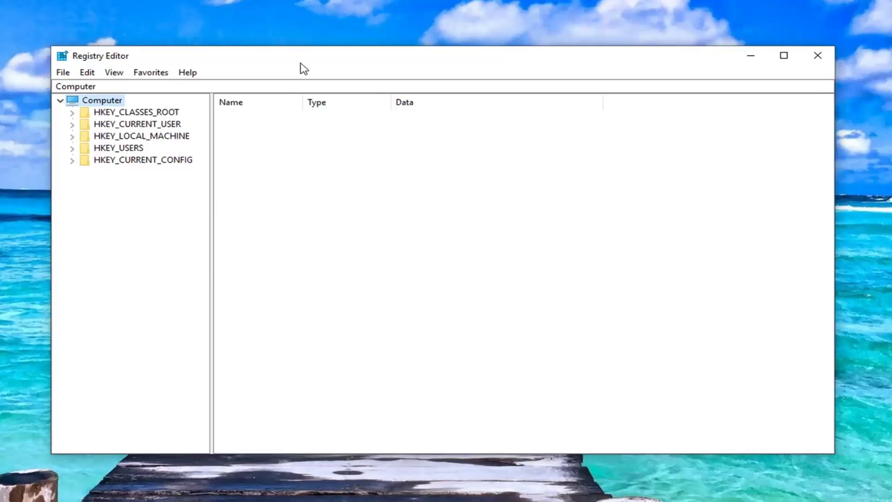
Begin exporting a registry backup from the File menu, then cancel the export.
{"action": "left_click", "coordinate": [63, 73]}
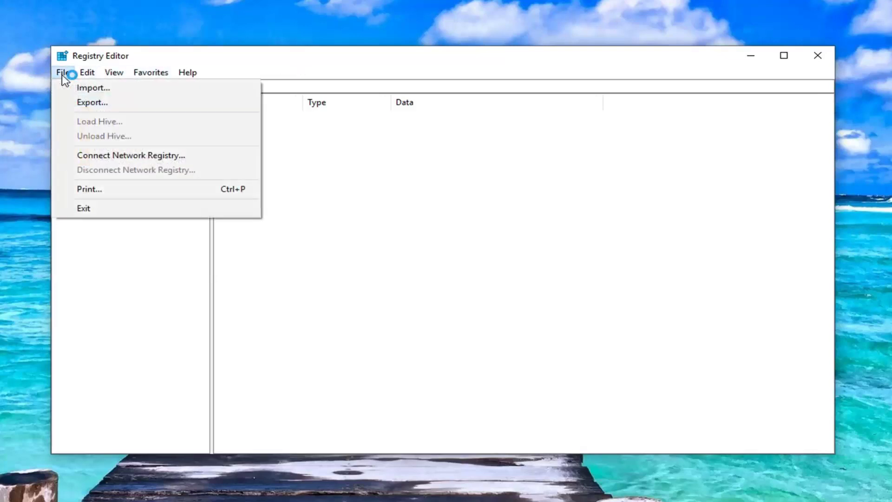
{"action": "left_click", "coordinate": [81, 103]}
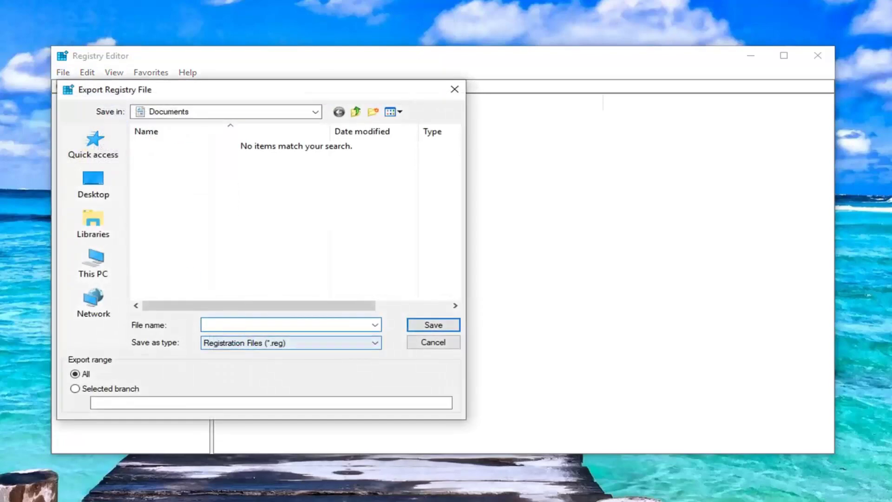
{"action": "left_click", "coordinate": [260, 321]}
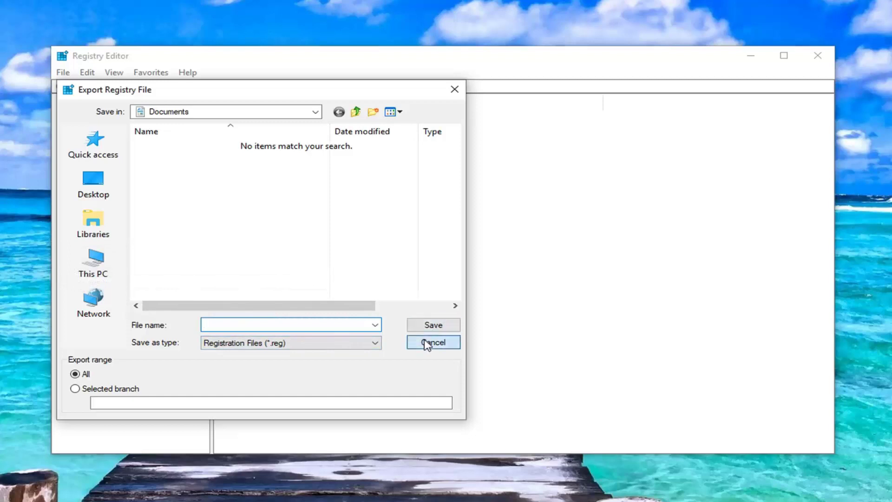
{"action": "left_click", "coordinate": [432, 343]}
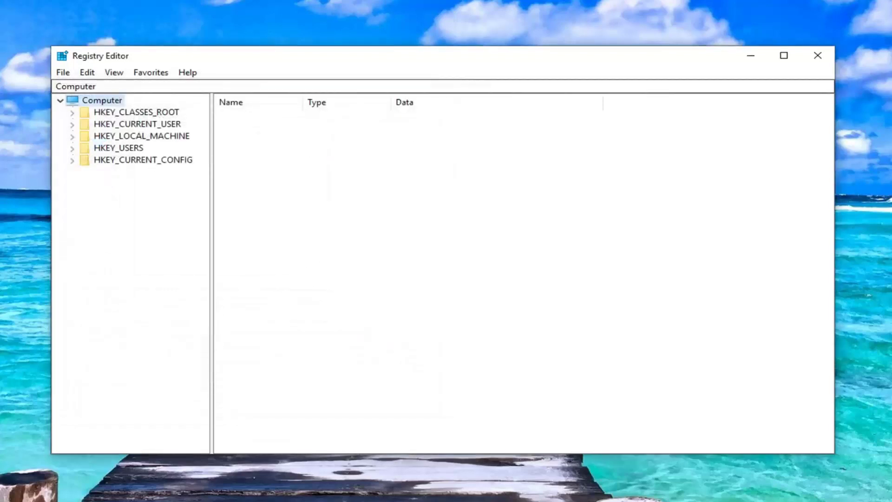
Start a registry file import from the File menu and cancel it.
{"action": "left_click", "coordinate": [63, 74]}
{"action": "left_click", "coordinate": [80, 87]}
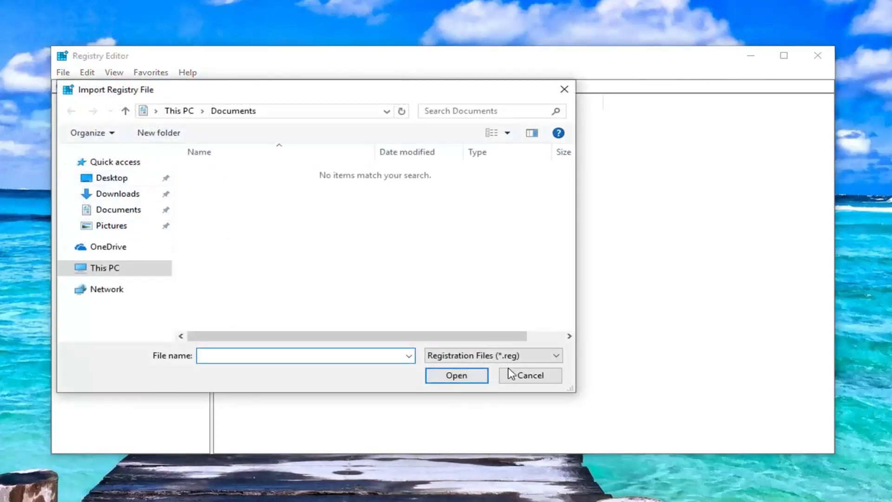
{"action": "left_click", "coordinate": [522, 374]}
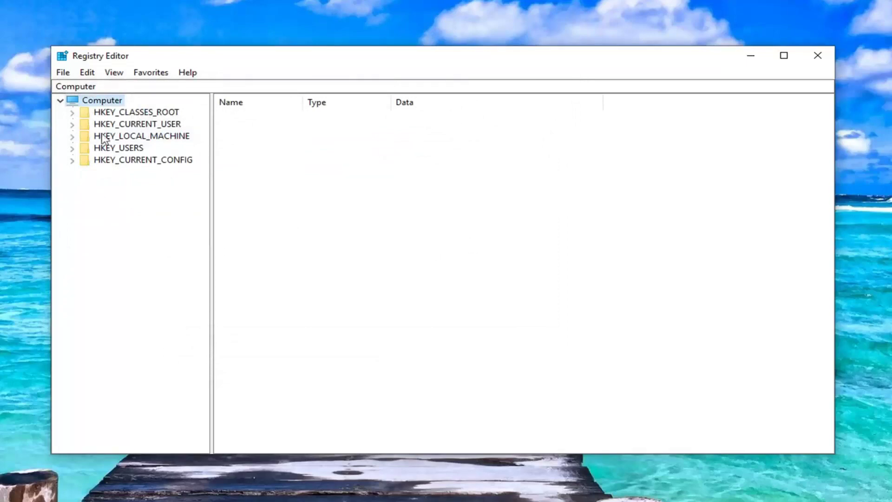
Expand HKEY_LOCAL_MACHINE\SOFTWARE\Policies\Microsoft in the registry tree.
{"action": "left_click", "coordinate": [117, 137]}
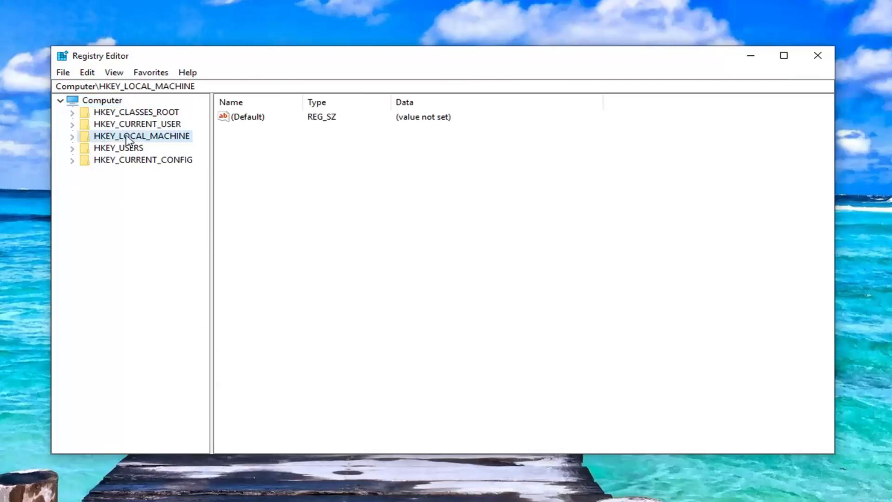
{"action": "left_click", "coordinate": [72, 138]}
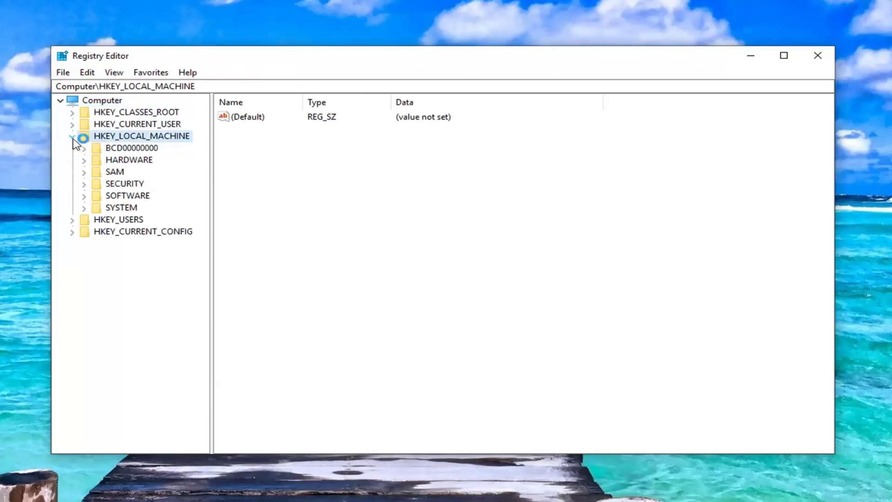
{"action": "left_click", "coordinate": [97, 197]}
{"action": "left_click", "coordinate": [83, 197]}
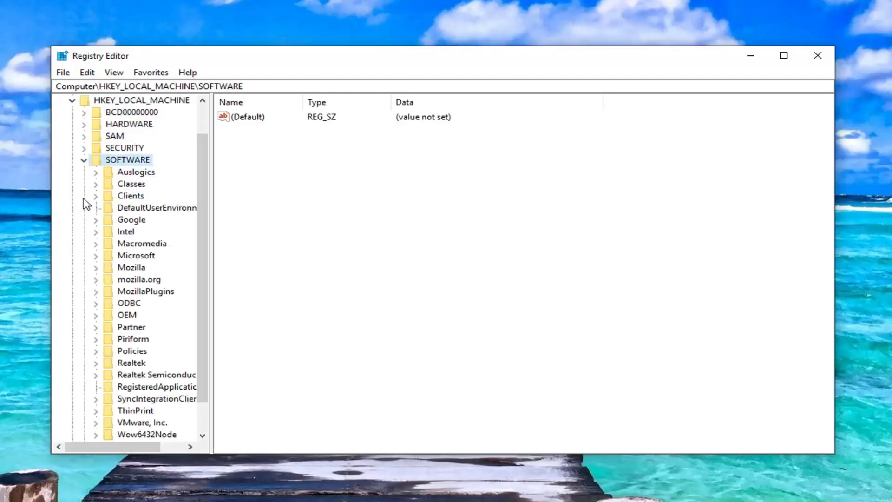
{"action": "scroll", "coordinate": [117, 202], "scroll_direction": "down", "scroll_amount": 1}
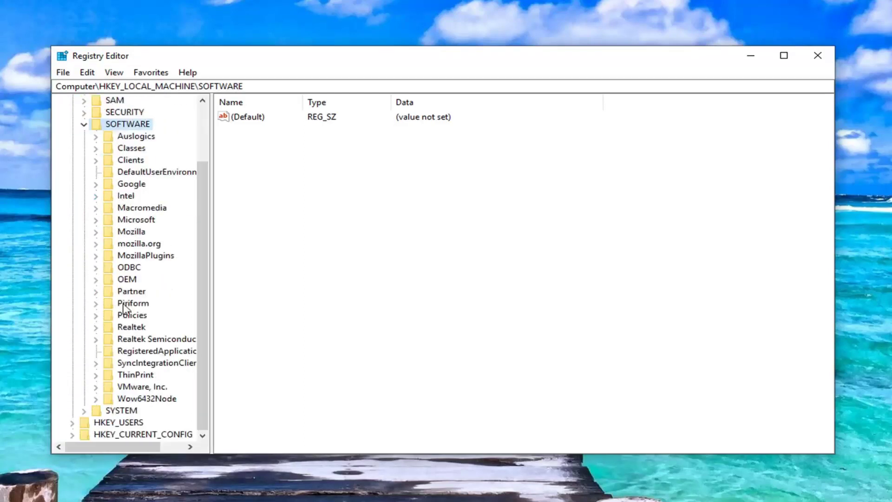
{"action": "left_click", "coordinate": [104, 315]}
{"action": "left_click", "coordinate": [96, 315]}
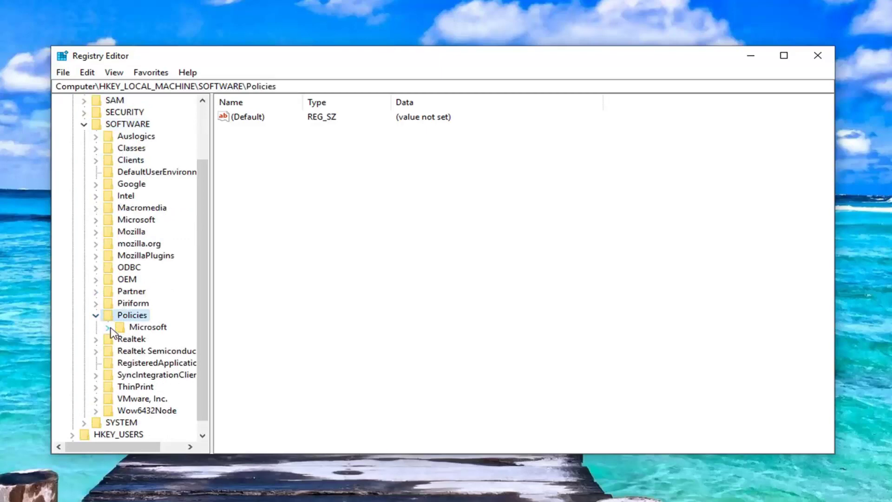
{"action": "left_click", "coordinate": [117, 328]}
{"action": "left_click", "coordinate": [108, 327]}
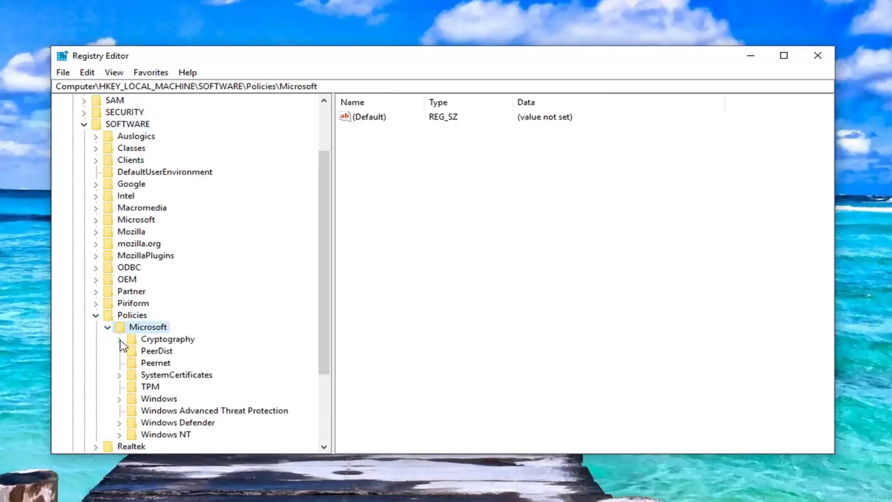
Expand Windows and WindowsUpdate, then select the AU key showing UseWUServer set to 1.
{"action": "scroll", "coordinate": [123, 344], "scroll_direction": "down", "scroll_amount": 1}
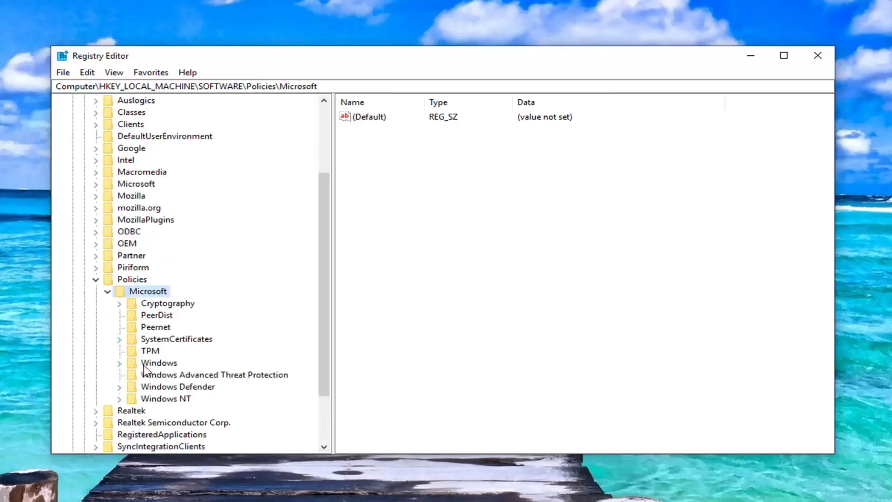
{"action": "left_click", "coordinate": [123, 365]}
{"action": "left_click", "coordinate": [119, 363]}
{"action": "scroll", "coordinate": [172, 356], "scroll_direction": "down", "scroll_amount": 1}
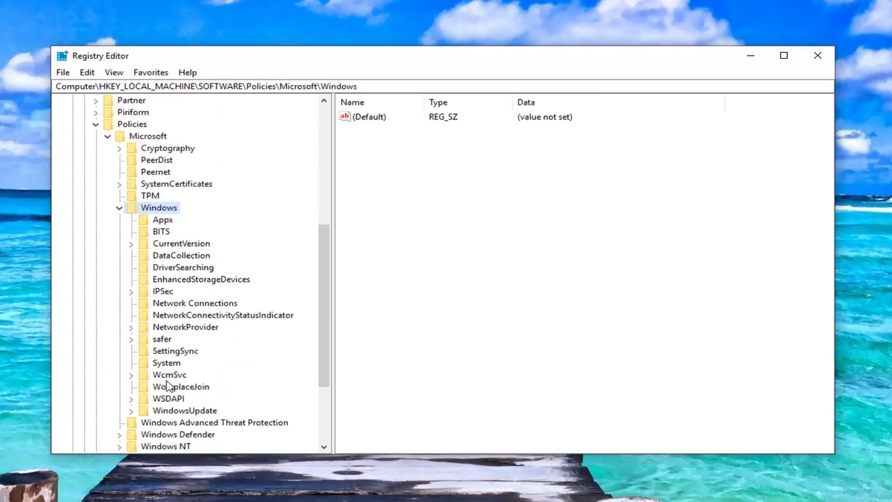
{"action": "left_click", "coordinate": [164, 412]}
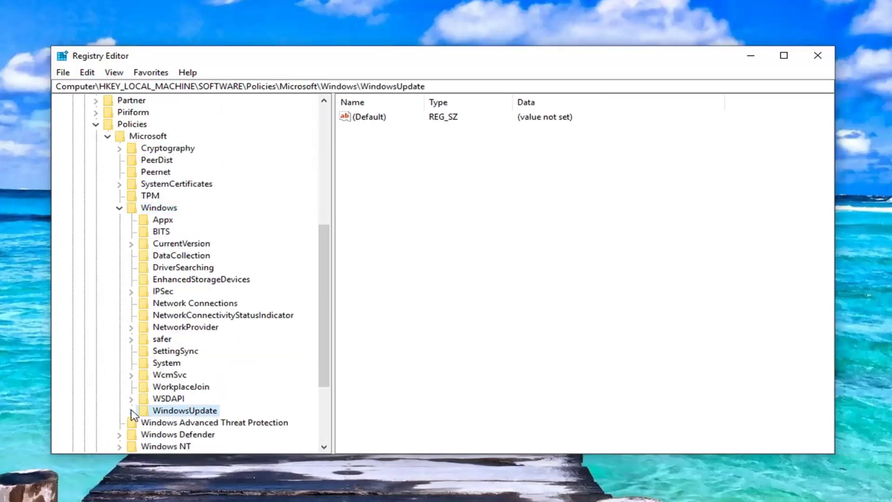
{"action": "left_click", "coordinate": [132, 411]}
{"action": "left_click", "coordinate": [168, 424]}
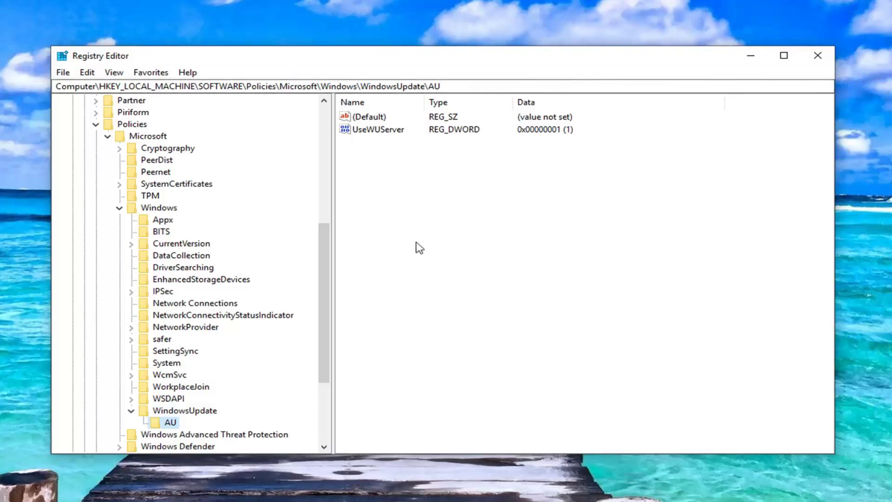
{"action": "left_click", "coordinate": [170, 412]}
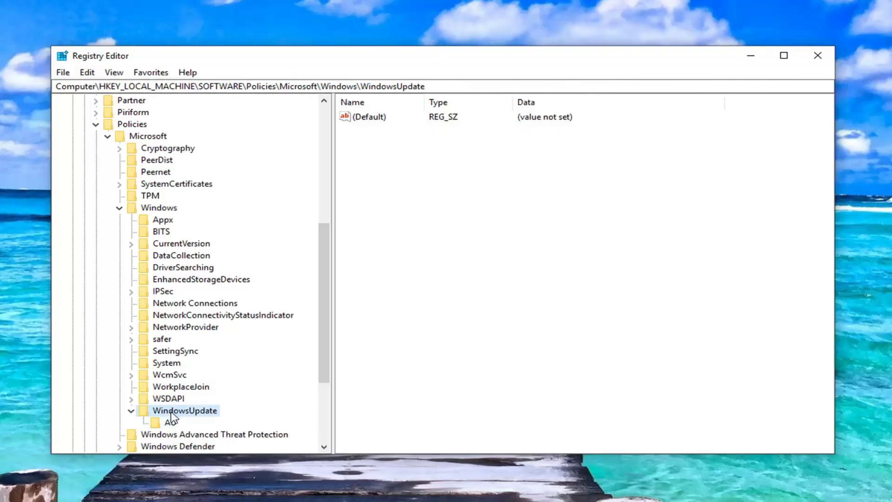
{"action": "left_click", "coordinate": [170, 423]}
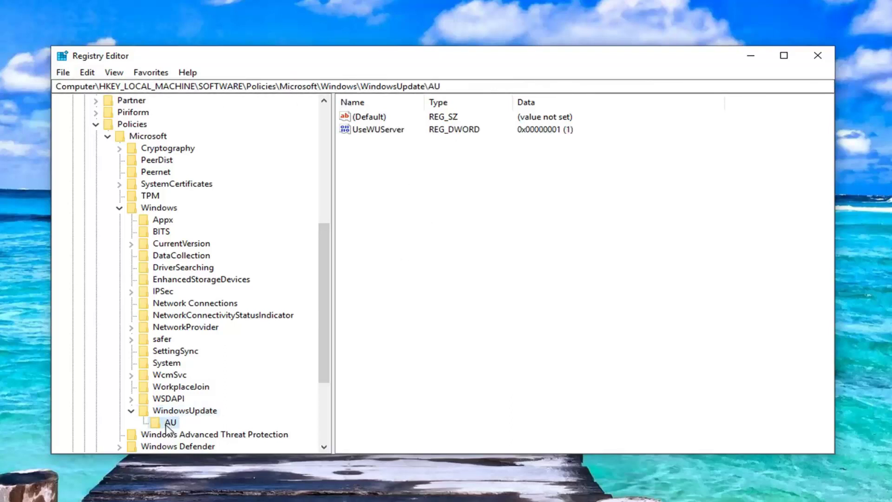
{"action": "left_click", "coordinate": [158, 208]}
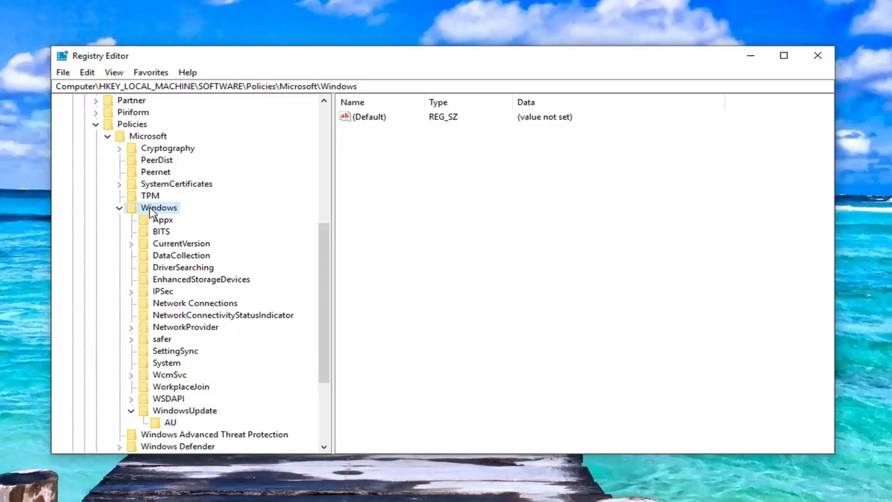
{"action": "right_click", "coordinate": [151, 210]}
{"action": "mouse_move", "coordinate": [189, 232]}
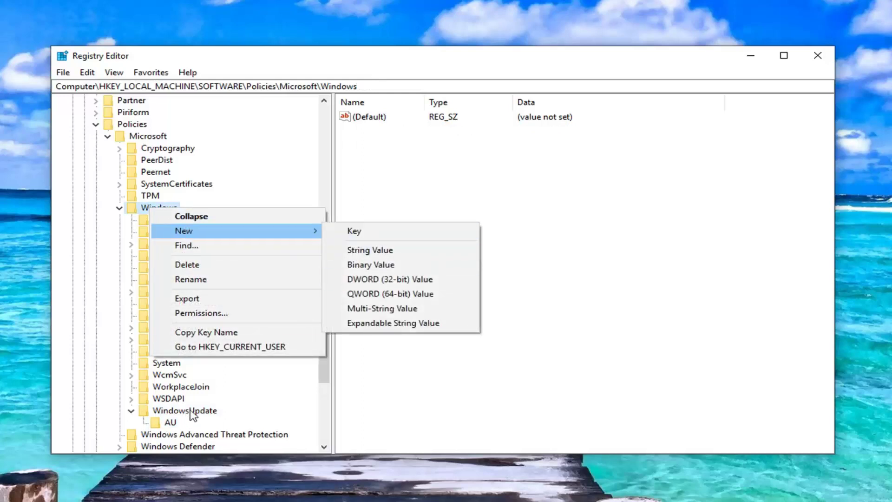
{"action": "left_click", "coordinate": [150, 412]}
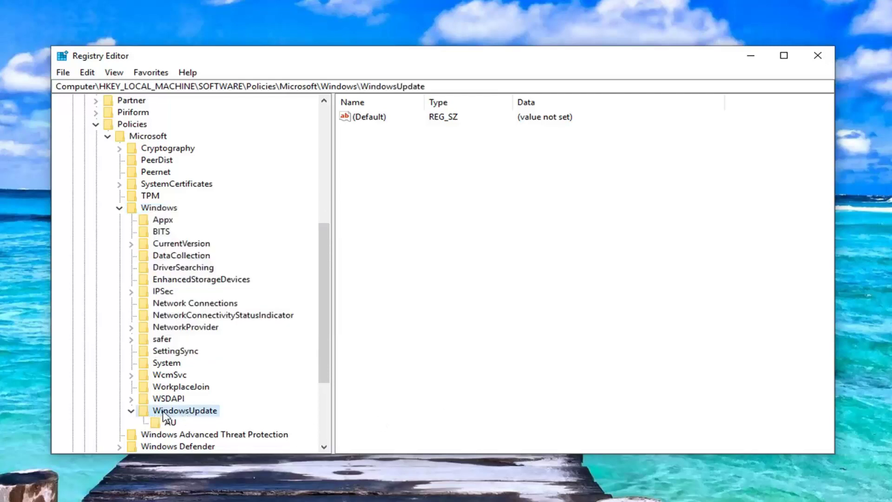
{"action": "right_click", "coordinate": [175, 411]}
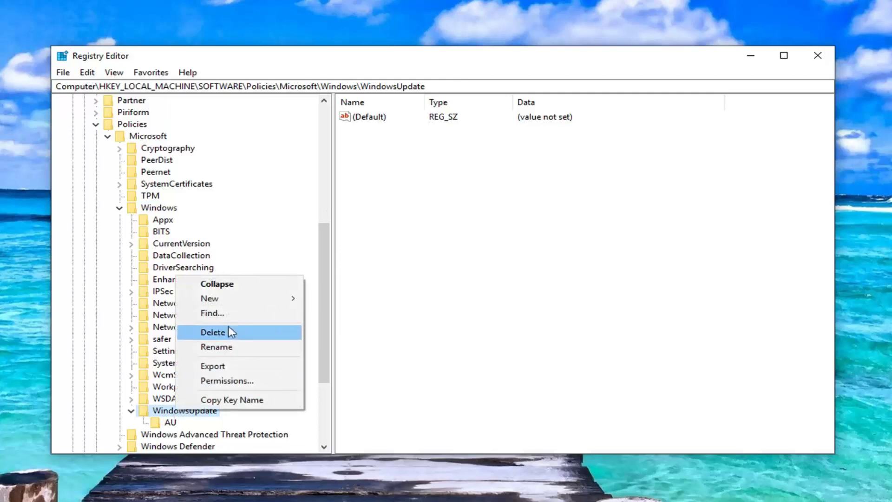
{"action": "mouse_move", "coordinate": [235, 303]}
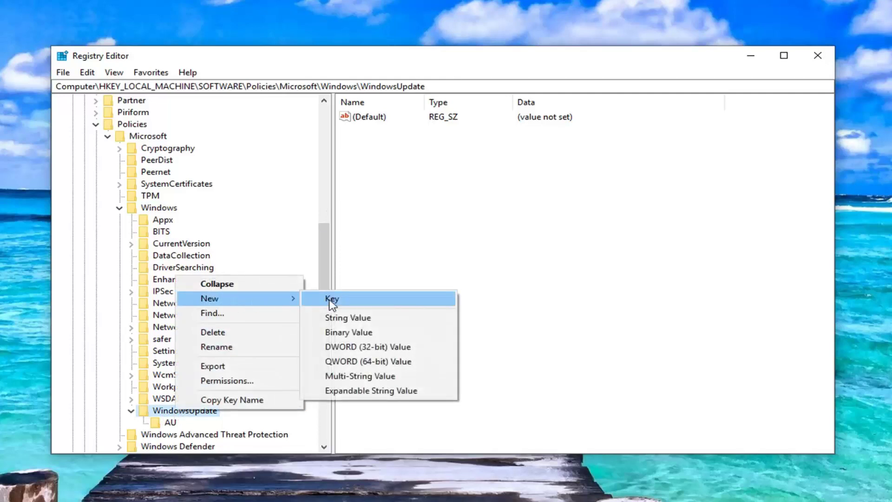
{"action": "left_click", "coordinate": [171, 423]}
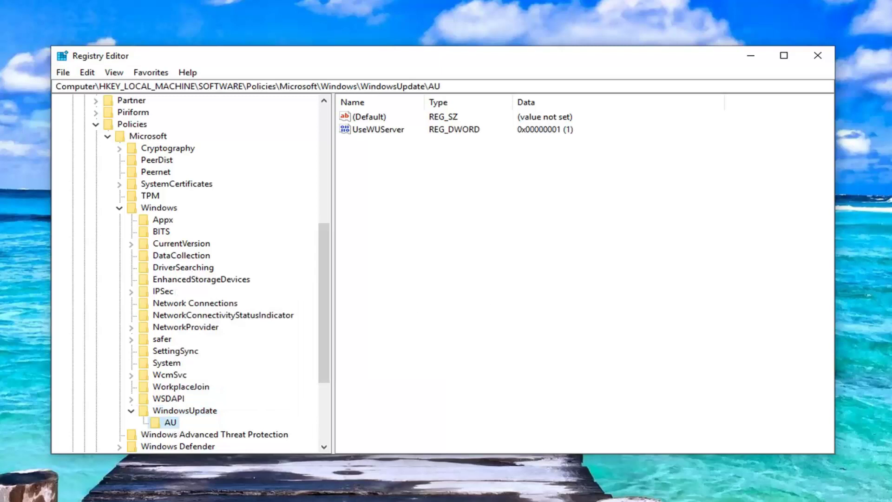
{"action": "left_click", "coordinate": [372, 131]}
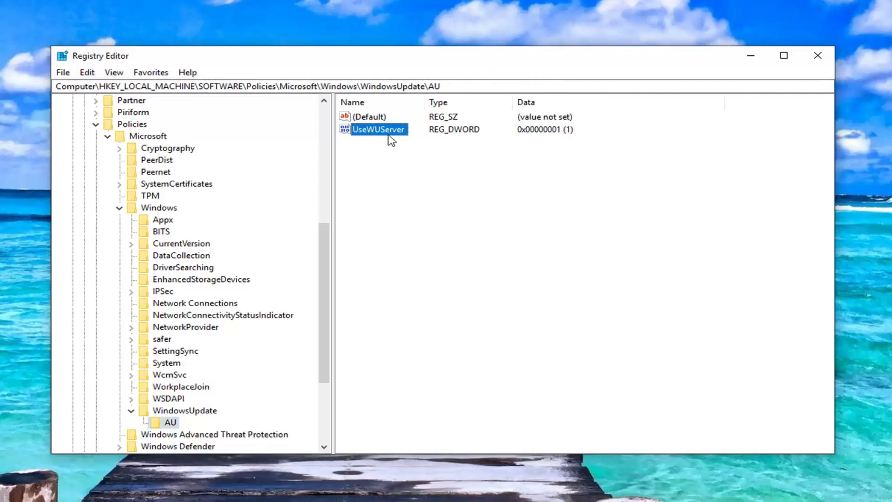
{"action": "right_click", "coordinate": [384, 187]}
{"action": "mouse_move", "coordinate": [418, 197]}
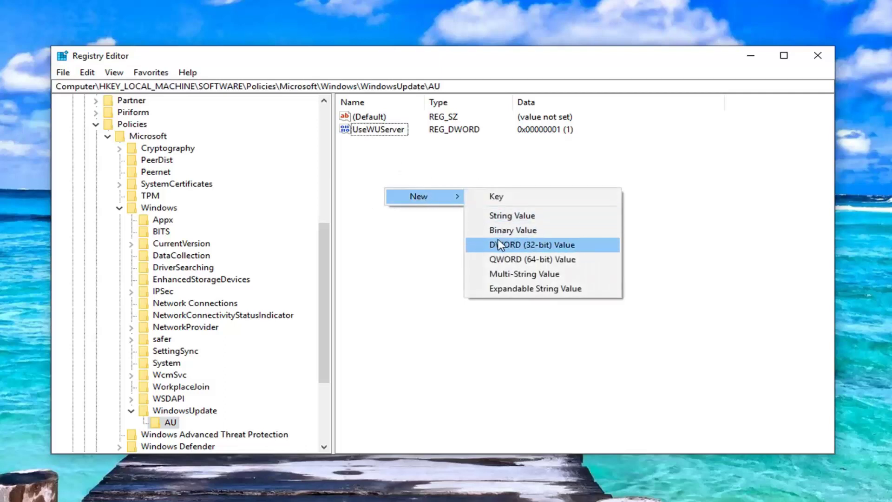
{"action": "left_click", "coordinate": [501, 245]}
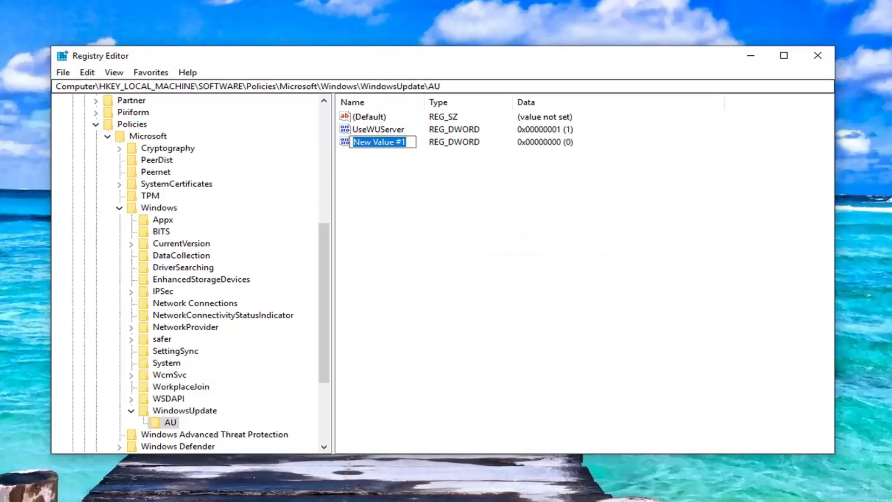
{"action": "type", "text": "UseWUServer"}
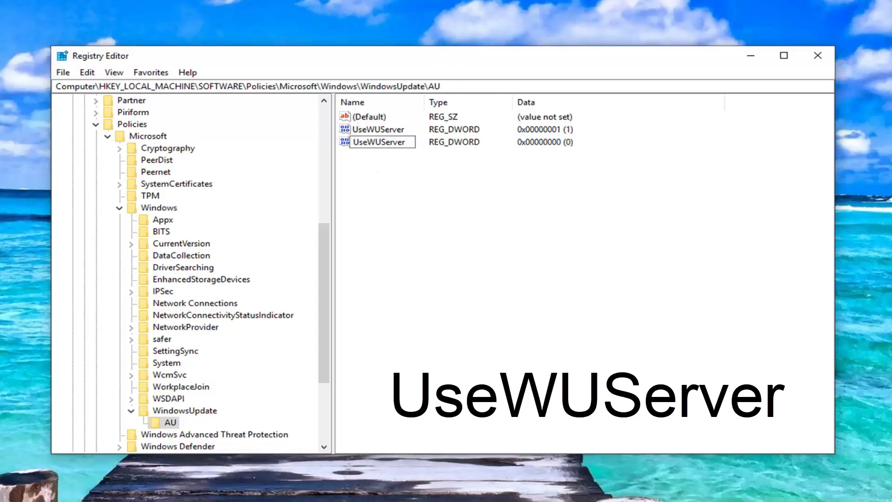
{"action": "left_click", "coordinate": [398, 154]}
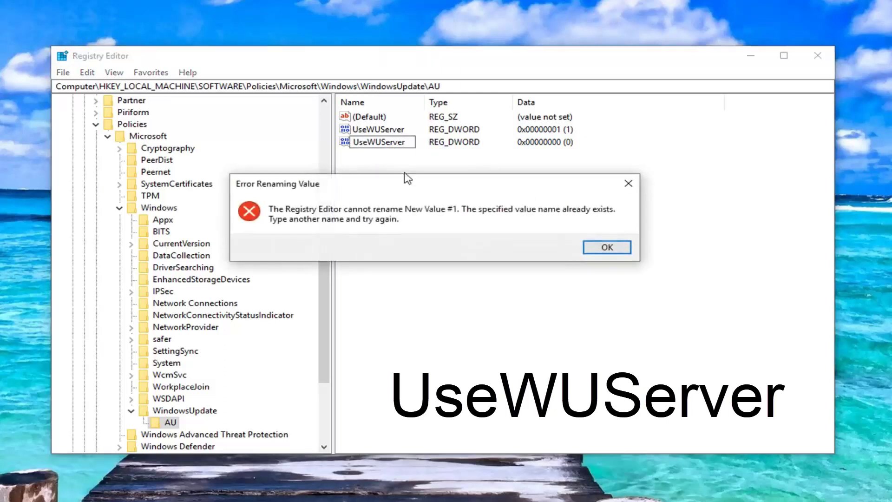
{"action": "left_click", "coordinate": [607, 247]}
{"action": "left_click", "coordinate": [385, 130]}
{"action": "left_click", "coordinate": [378, 143]}
{"action": "key", "text": "Delete"}
{"action": "left_click", "coordinate": [551, 247]}
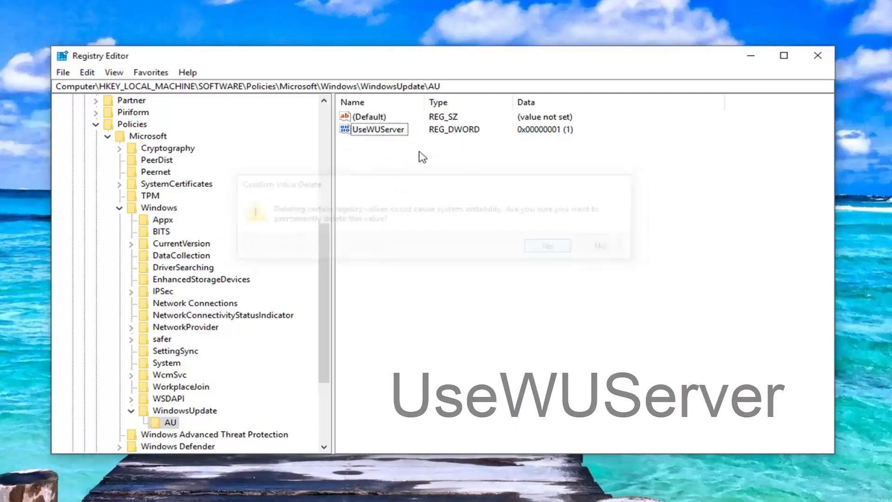
{"action": "left_click", "coordinate": [379, 132]}
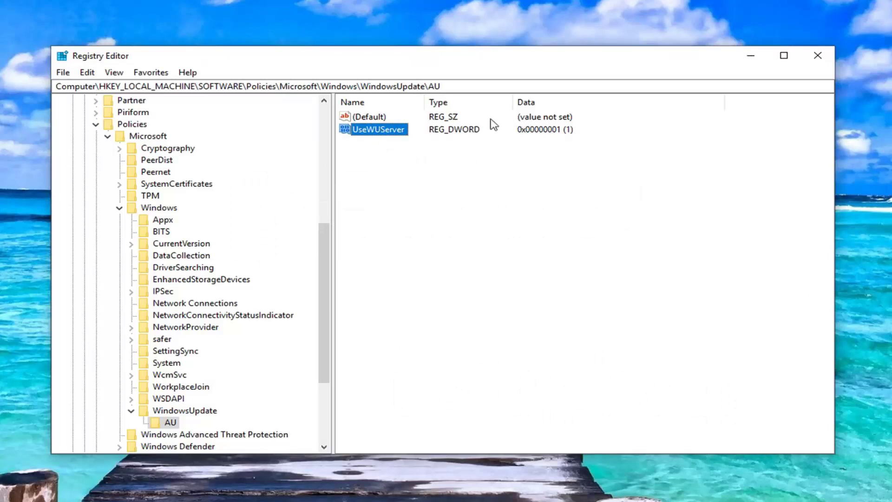
Edit UseWUServer, replacing its value data 1 with 0, and confirm.
{"action": "double_click", "coordinate": [418, 130]}
{"action": "left_click_drag", "start_coordinate": [147, 115], "coordinate": [418, 145]}
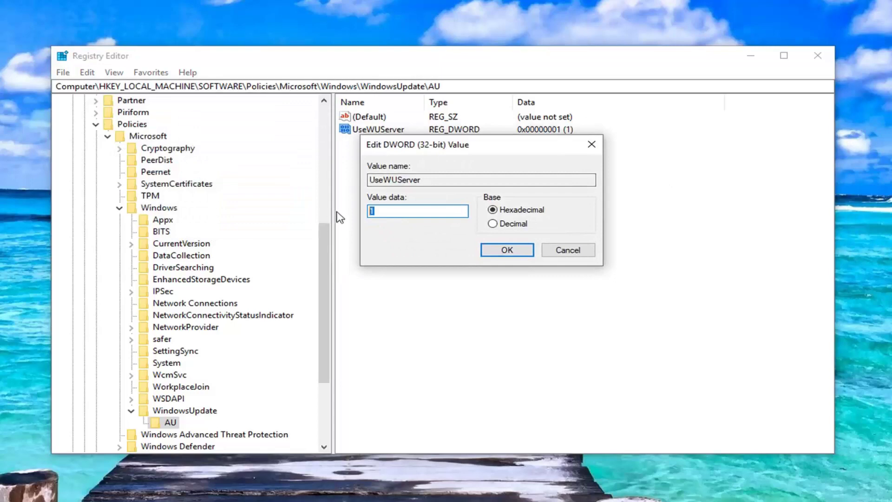
{"action": "key", "text": "BackSpace"}
{"action": "left_click", "coordinate": [504, 251]}
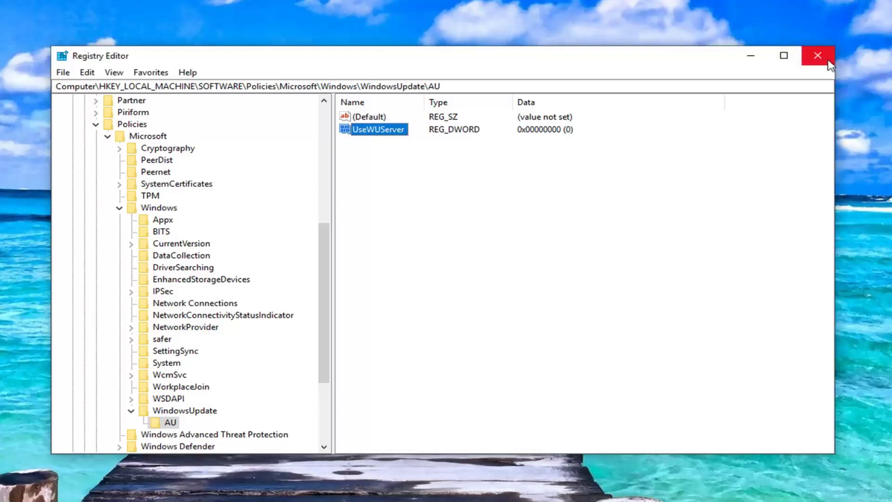
Reselect WindowsUpdate and AU to confirm UseWUServer now reads 0x00000000 (0).
{"action": "left_click", "coordinate": [155, 410]}
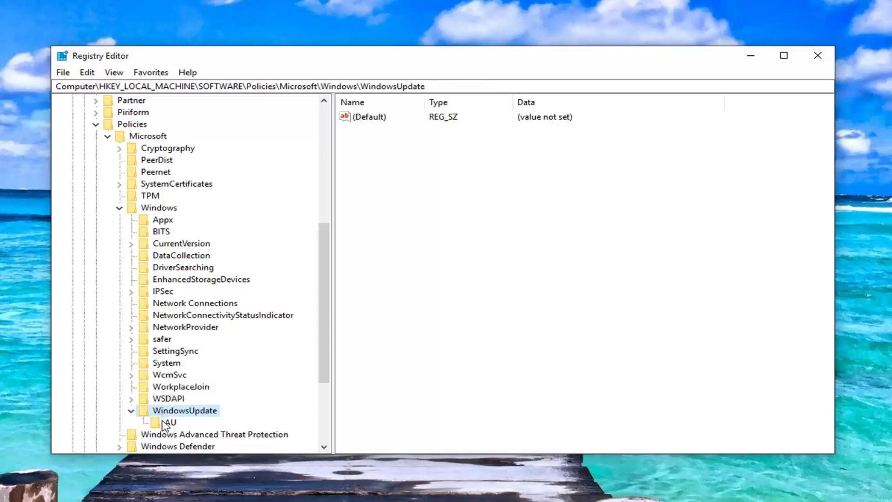
{"action": "left_click", "coordinate": [169, 421]}
{"action": "left_click", "coordinate": [164, 413]}
{"action": "left_click", "coordinate": [169, 422]}
{"action": "left_click", "coordinate": [197, 411]}
{"action": "left_click", "coordinate": [171, 421]}
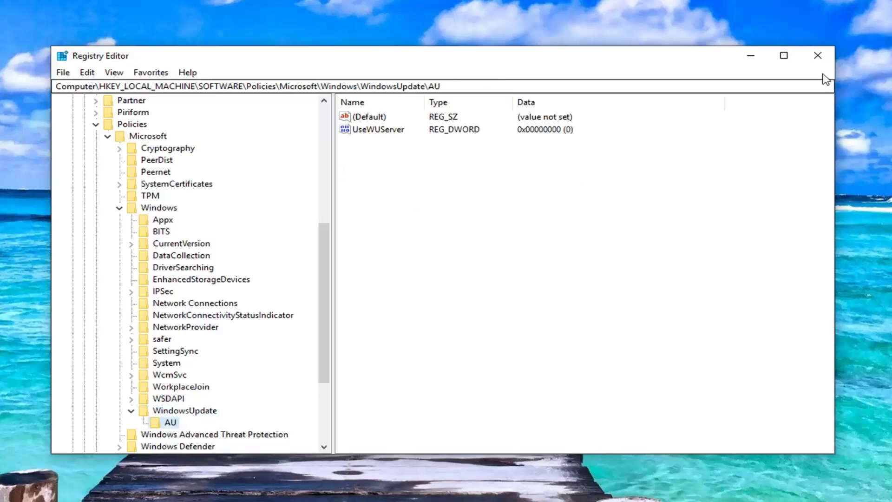